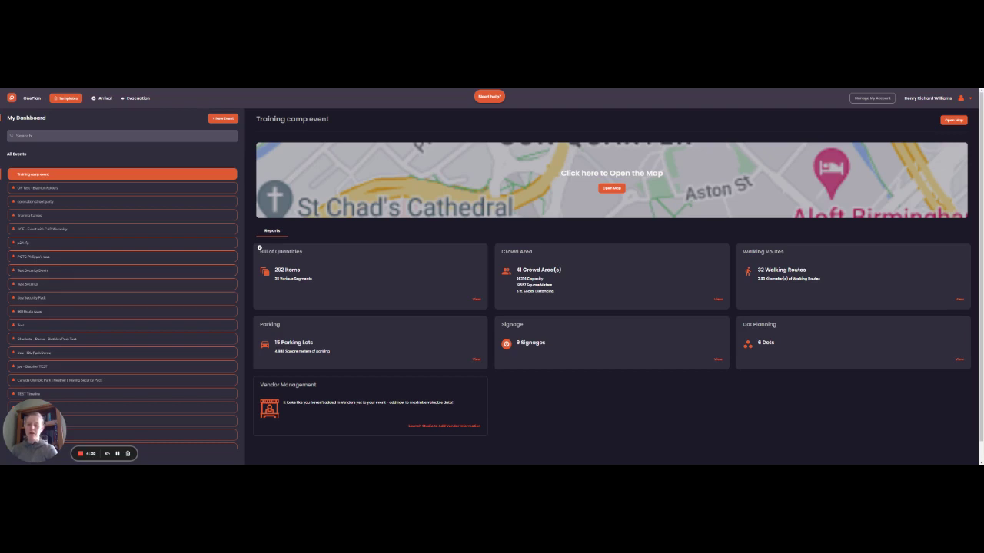
- Review the event's Bill of Quantities report, then its Dot Planning report
left_click(410, 285)
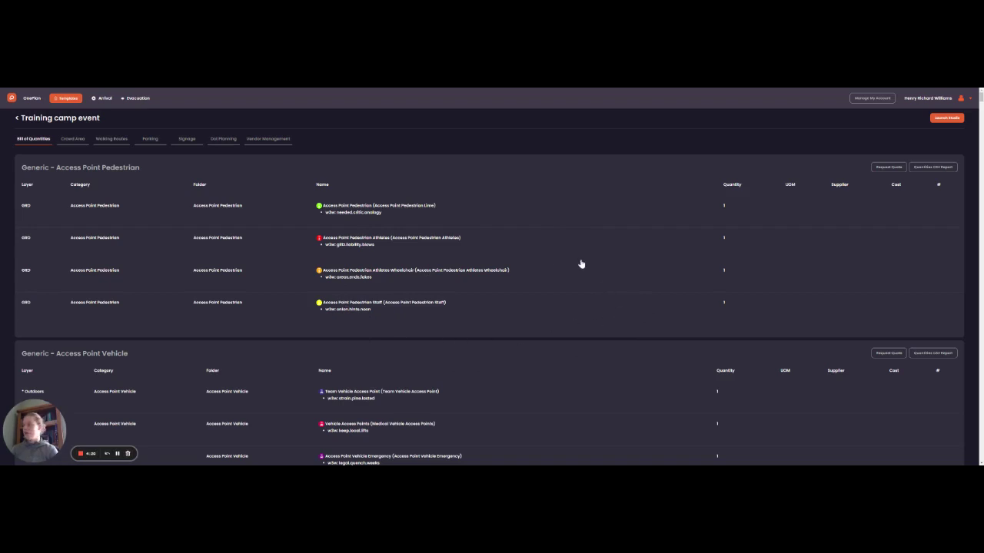
left_click(213, 143)
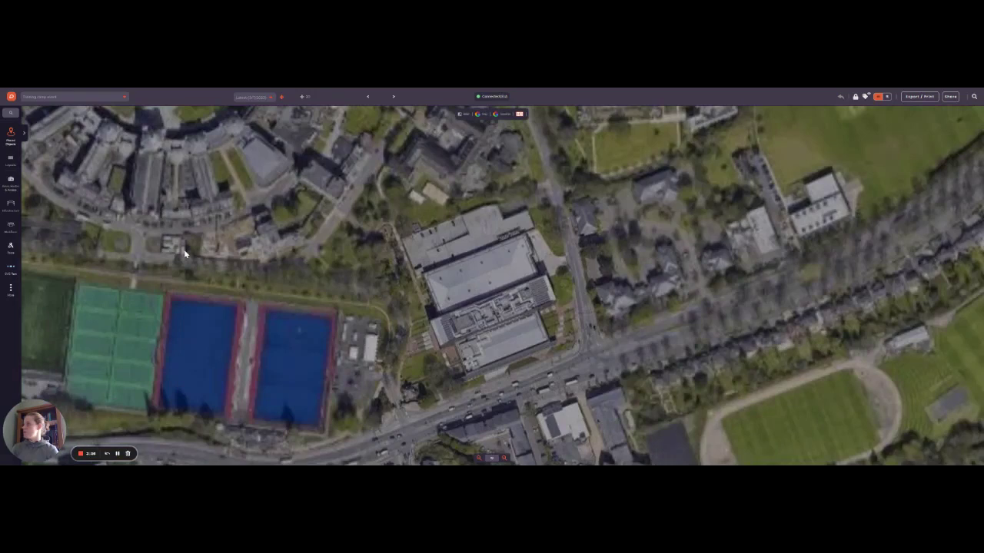
- Hide the satellite imagery, enable the Training Camps layer, and zoom out over the pitches
left_click(11, 290)
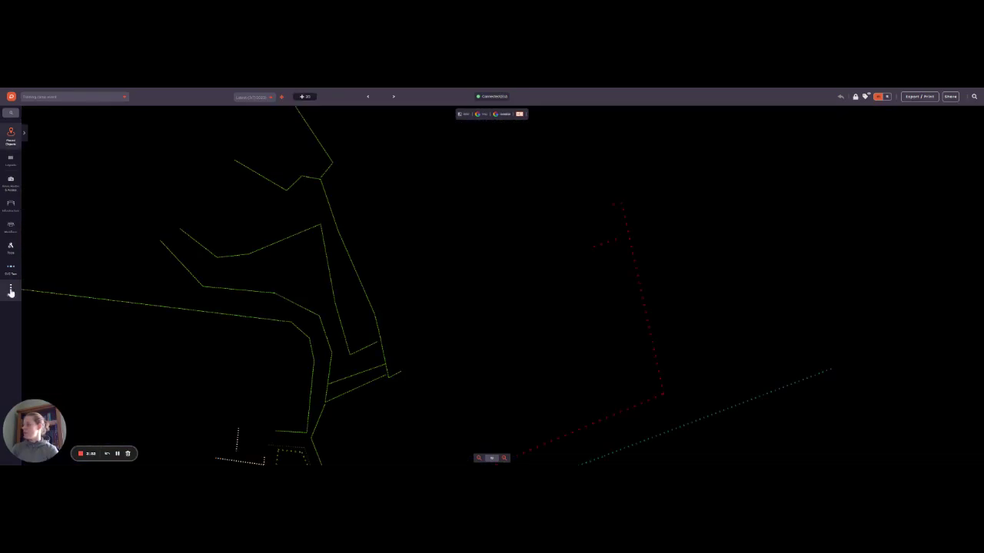
left_click(10, 291)
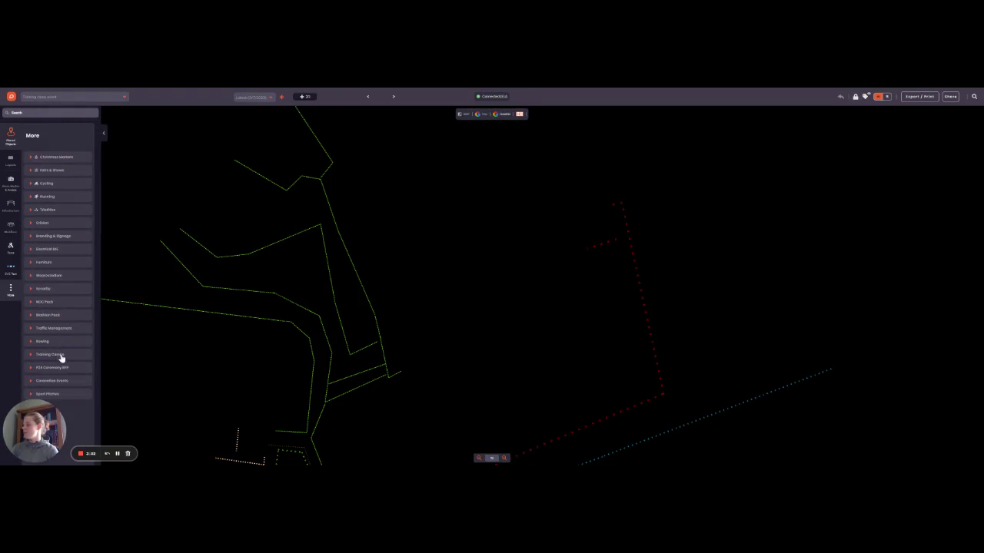
left_click(60, 356)
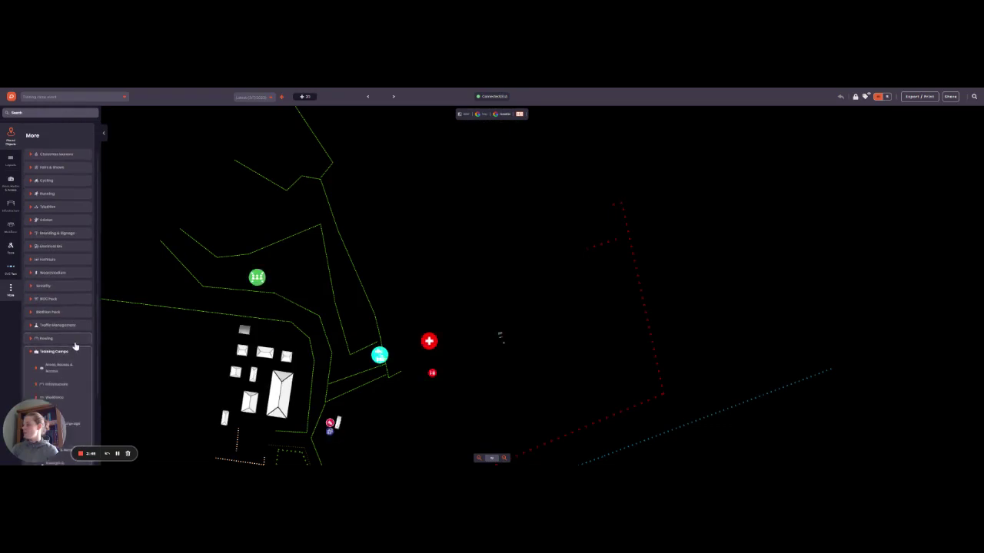
scroll(75, 346, "down", 3)
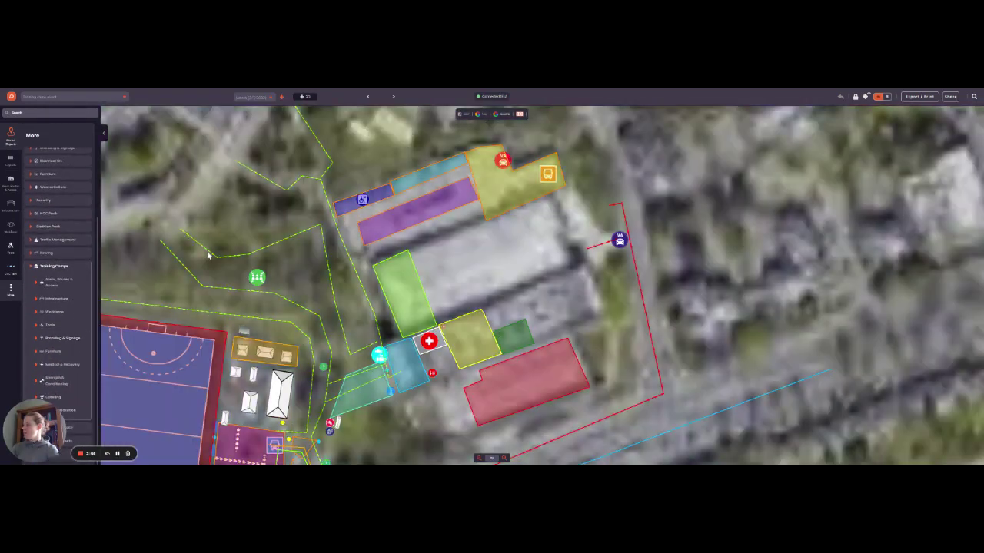
scroll(207, 256, "down", 5)
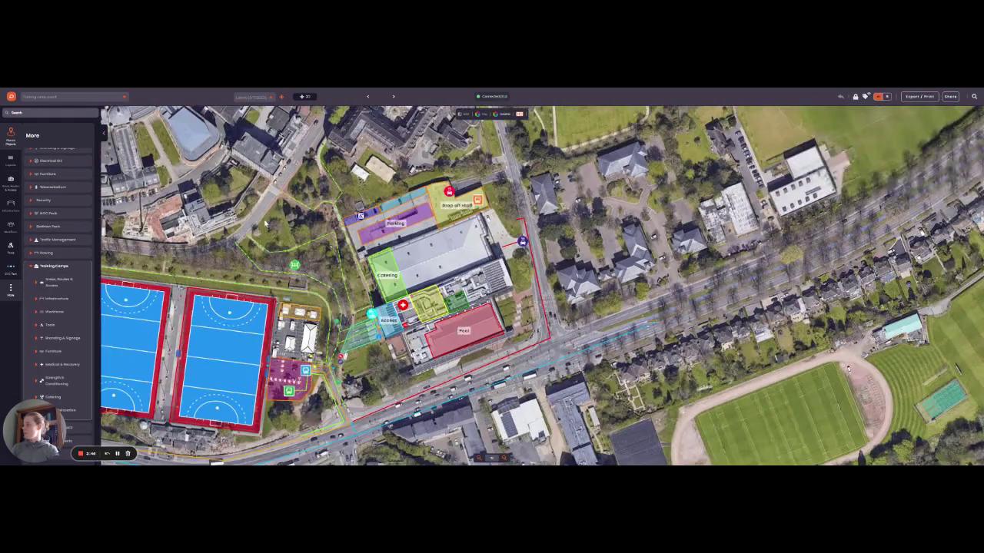
left_click_drag(265, 223, 406, 196)
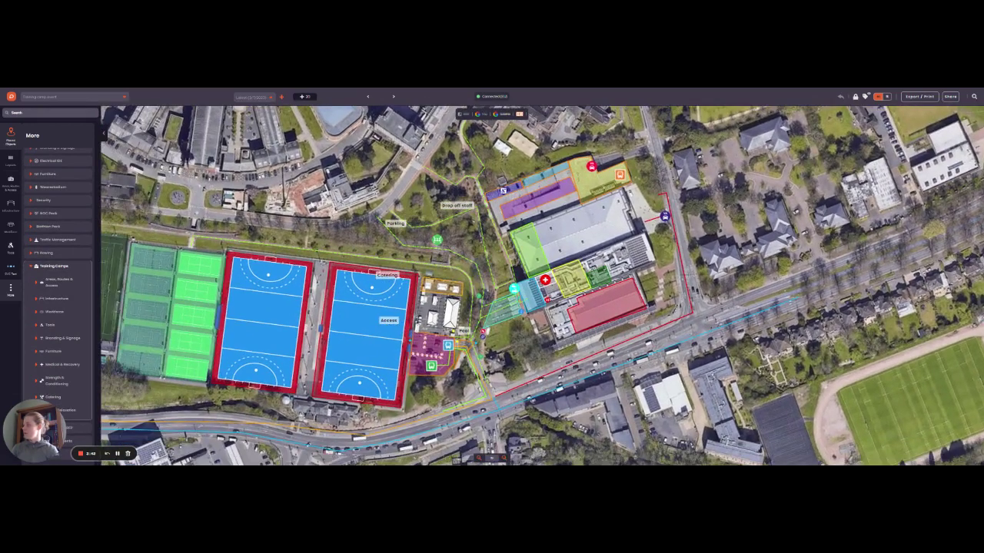
- Expand Areas, Routes & Access, then list the Sport Pitches objects
left_click(57, 284)
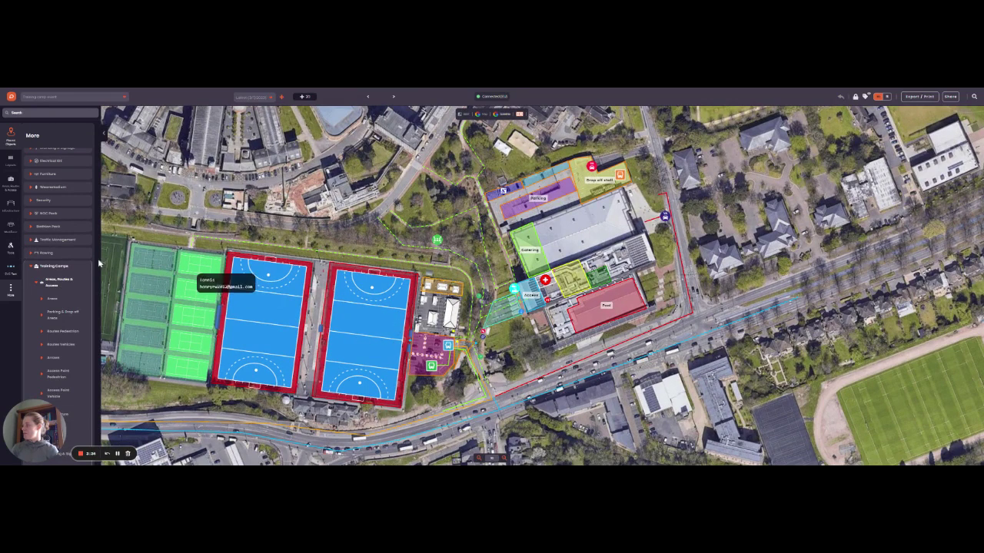
left_click(29, 267)
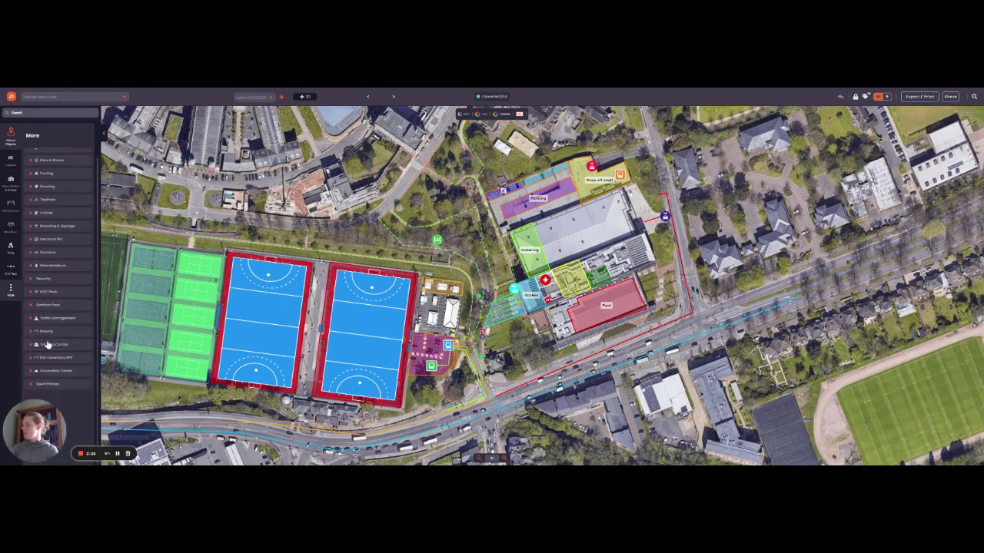
left_click(66, 383)
scroll(69, 380, "down", 3)
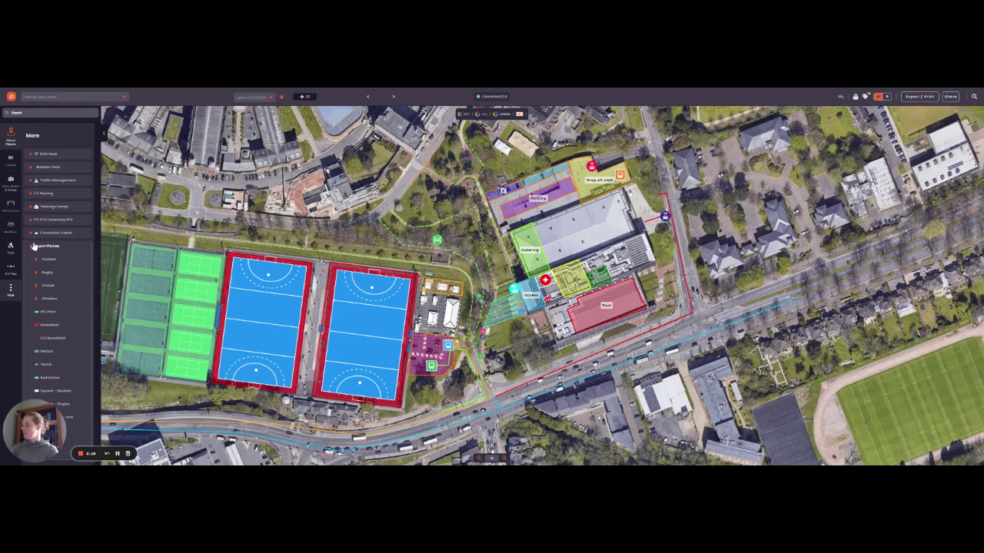
- Browse Training Camps > Infrastructure > Barriers, Fencing & Dividers while viewing the car park and pitches
left_click(41, 208)
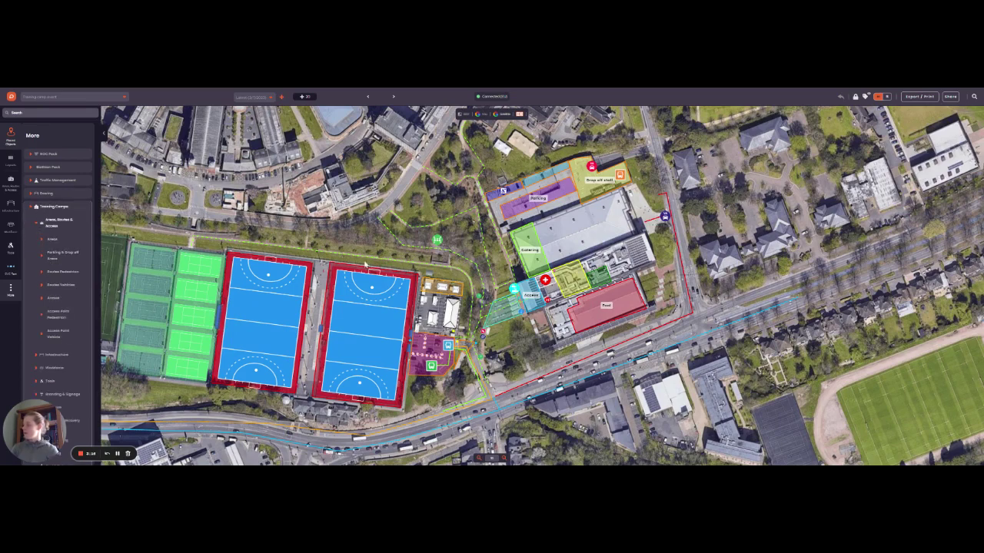
left_click(56, 355)
scroll(80, 346, "down", 2)
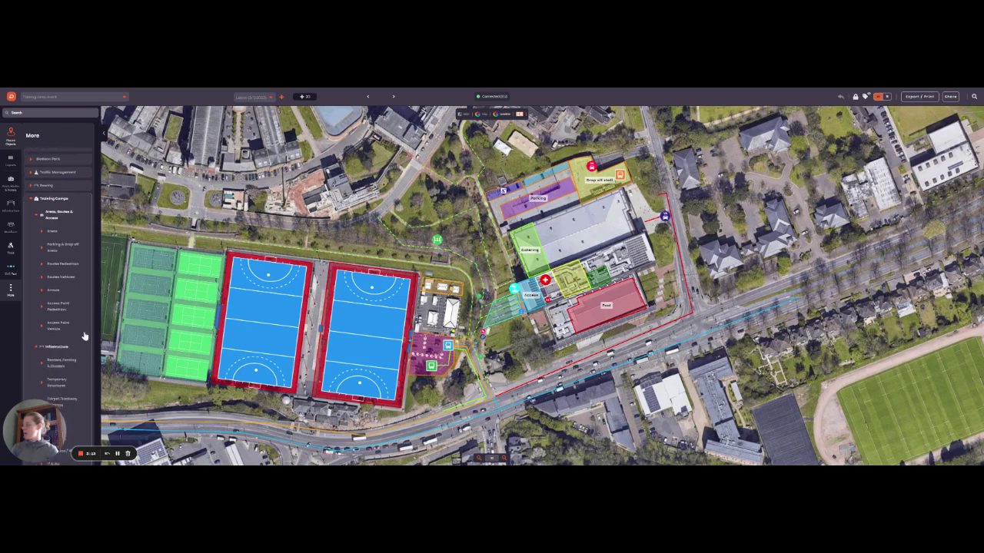
left_click(68, 268)
scroll(75, 271, "down", 2)
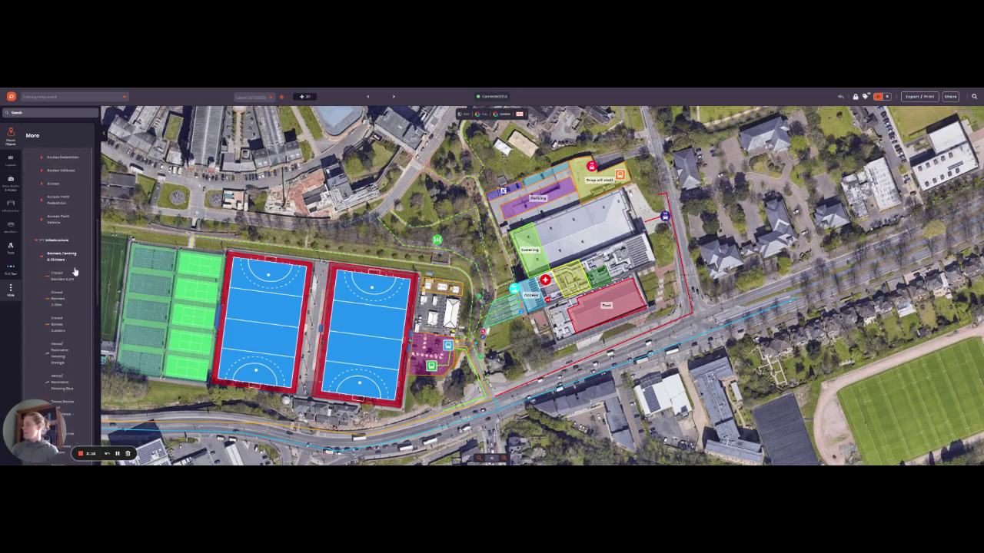
scroll(465, 334, "up", 4)
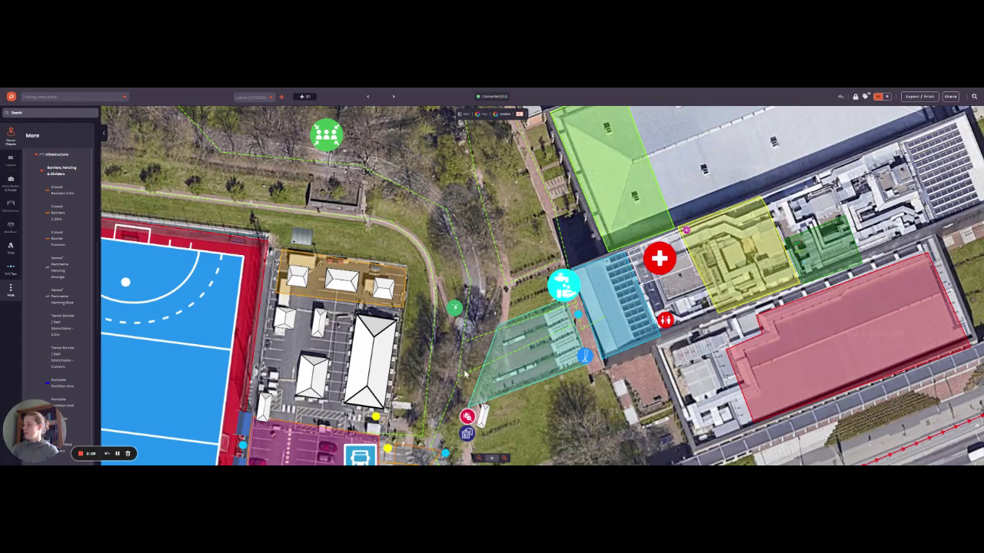
scroll(451, 335, "down", 2)
left_click_drag(451, 336, 470, 247)
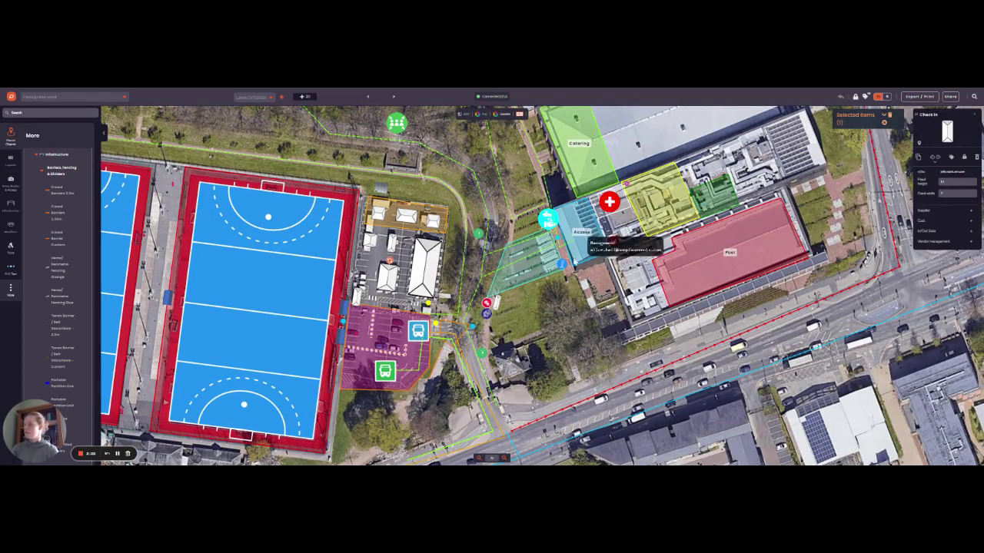
scroll(59, 179, "up", 1)
scroll(51, 192, "up", 1)
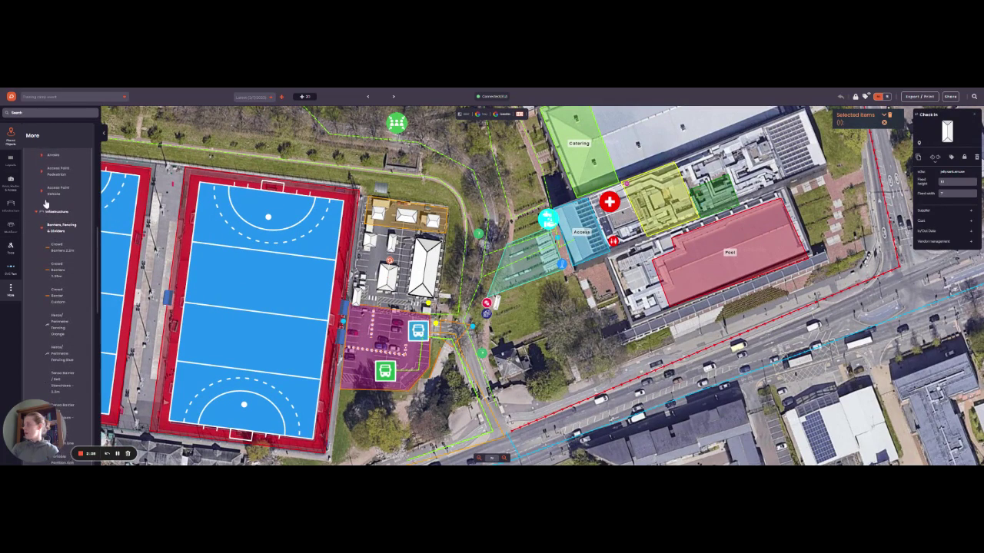
- Select the Security marker under Workforce, then show the Placed Objects list
left_click(39, 214)
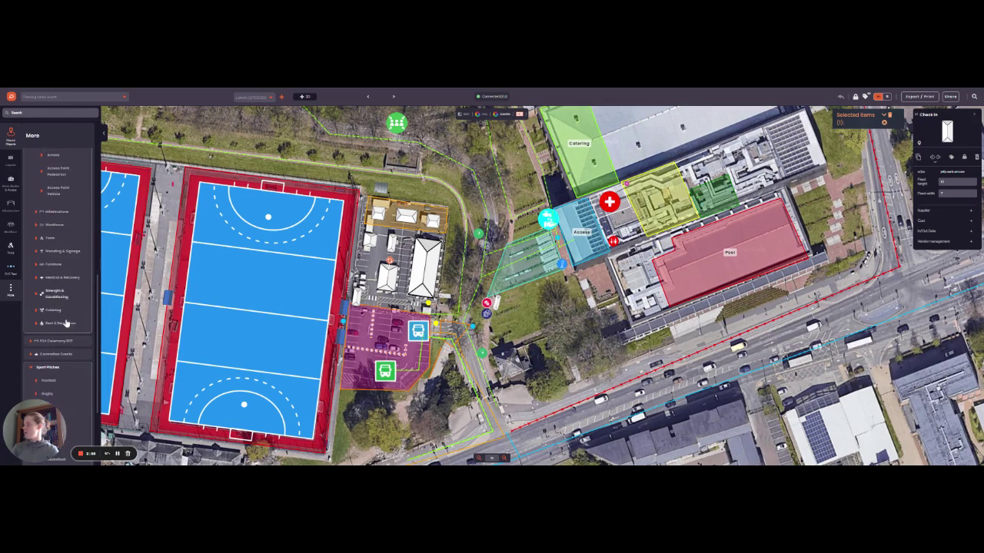
scroll(65, 271, "up", 1)
left_click(61, 256)
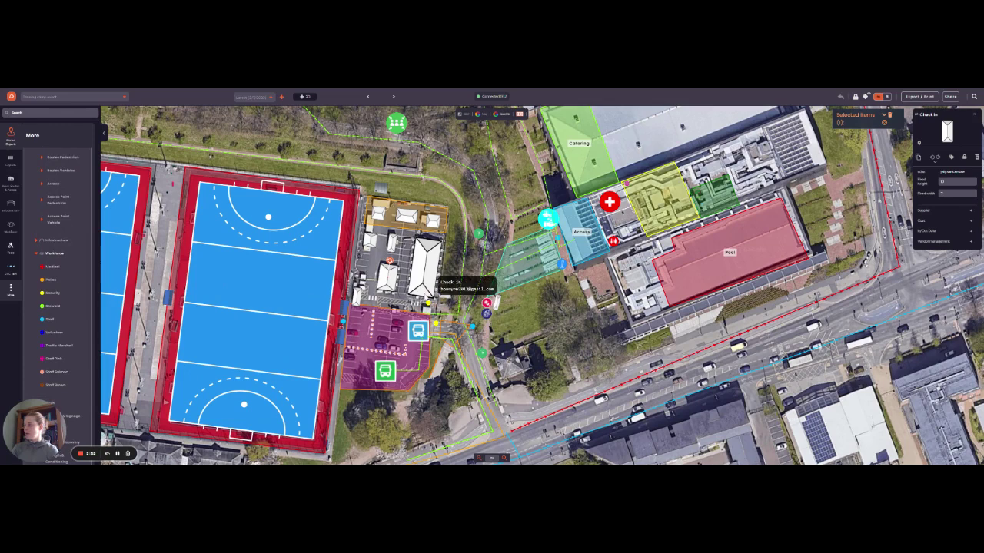
left_click(428, 301)
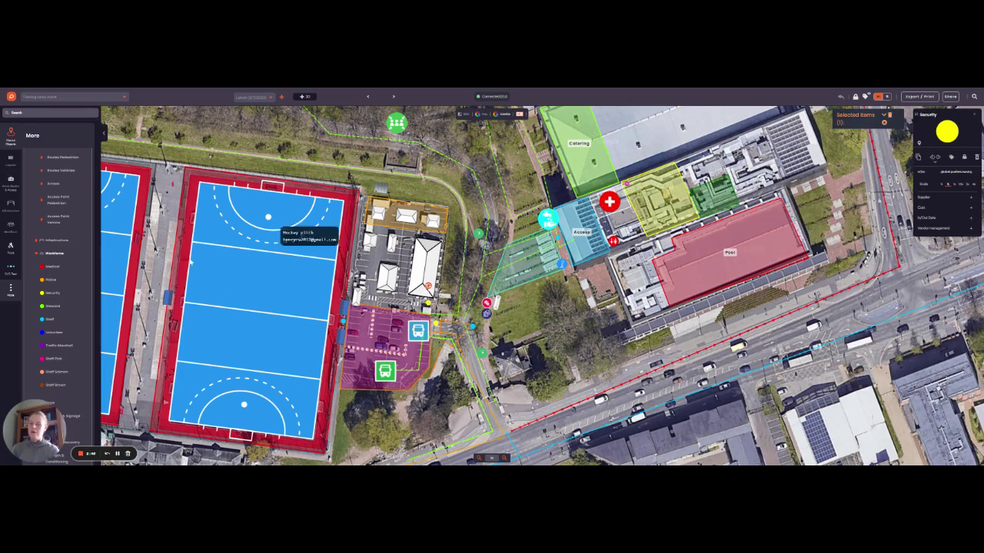
left_click(17, 146)
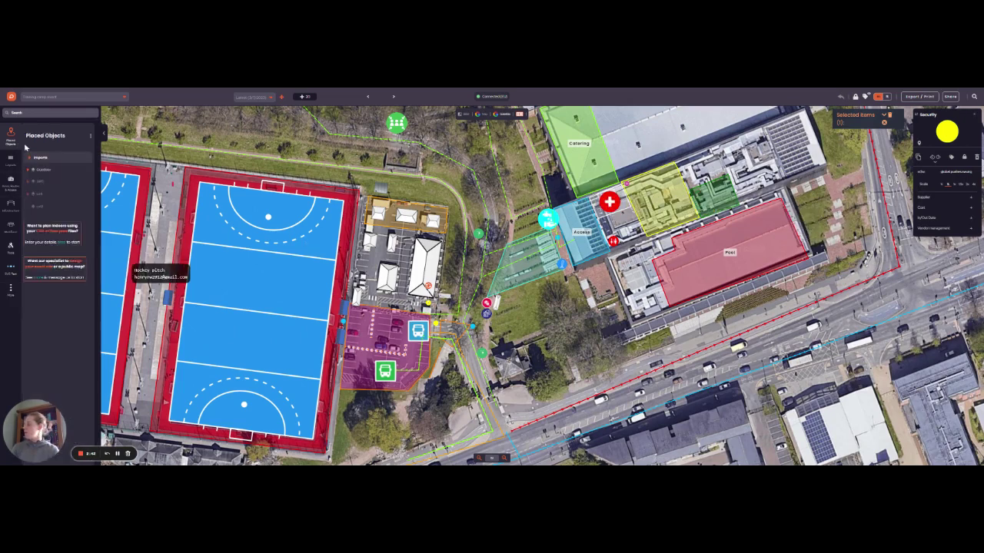
- Fly to the floor plan and list Strength & Conditioning's CV and Functional Equipment items
left_click(47, 183)
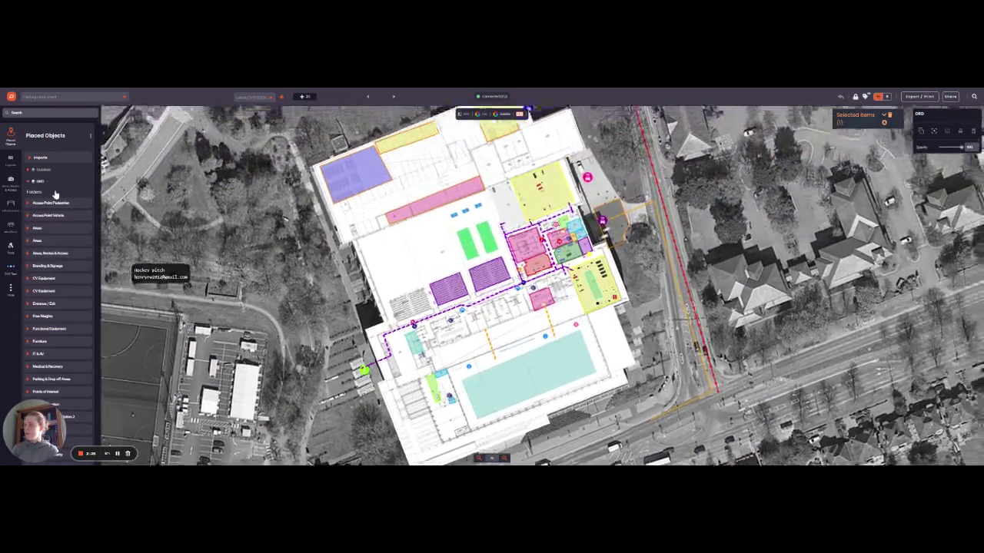
scroll(486, 229, "up", 5)
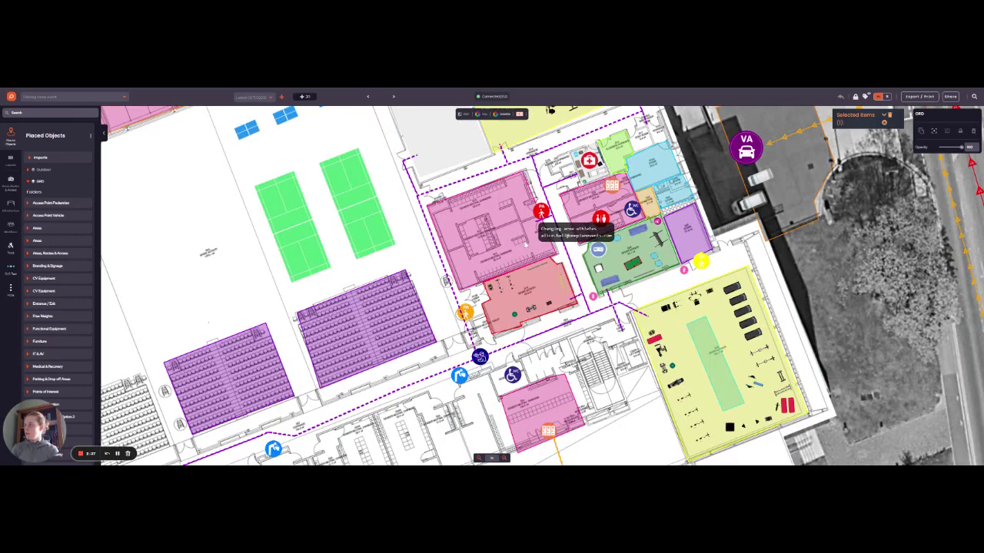
scroll(79, 323, "down", 10)
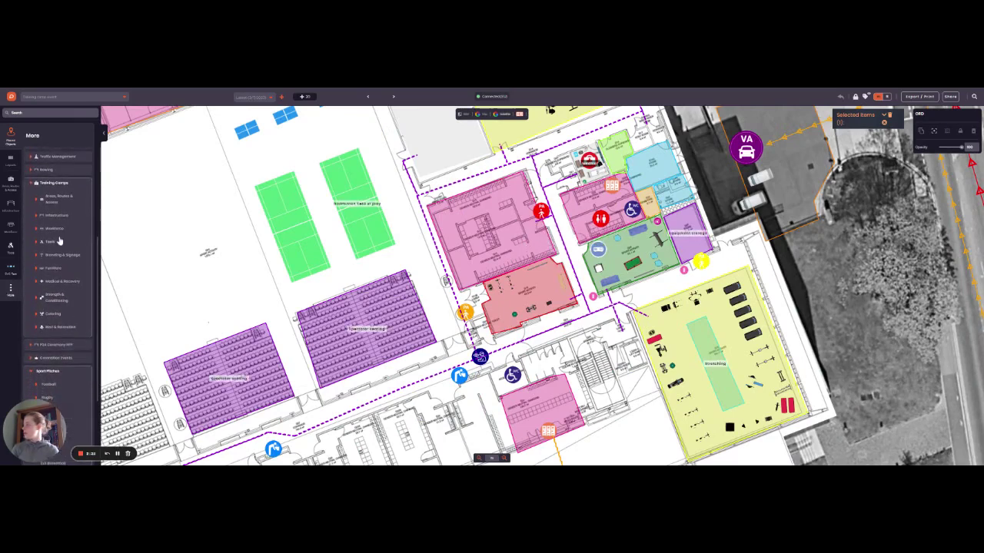
left_click(62, 299)
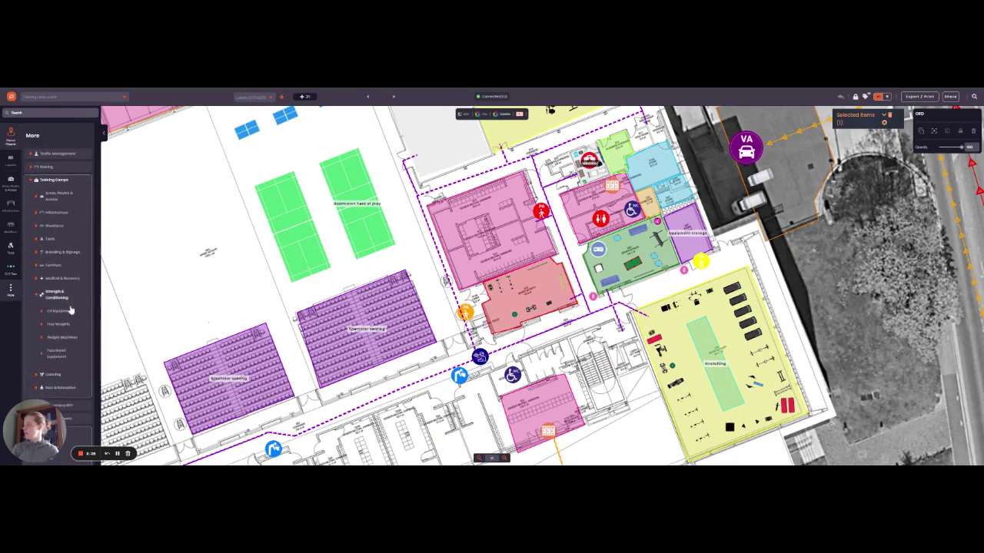
left_click_drag(811, 331, 763, 281)
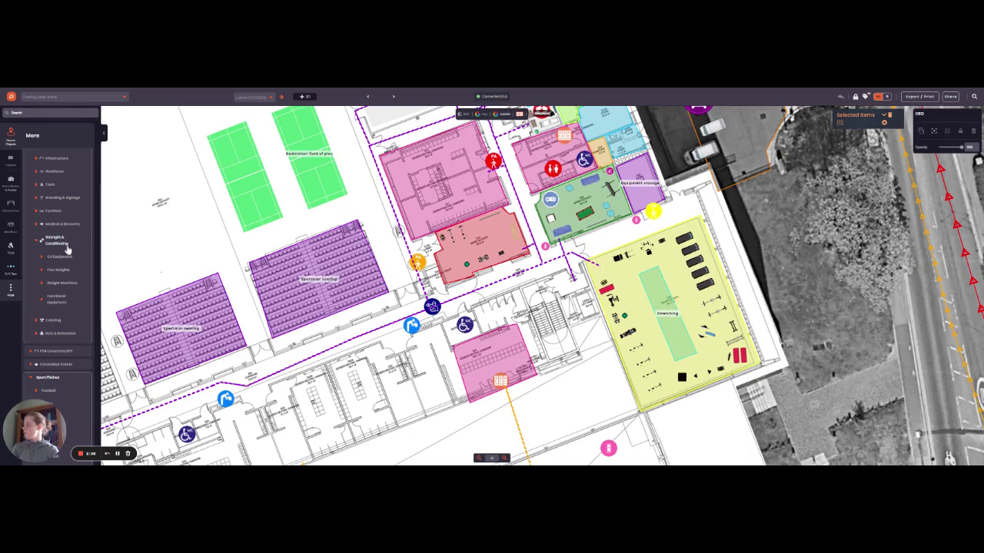
left_click(65, 257)
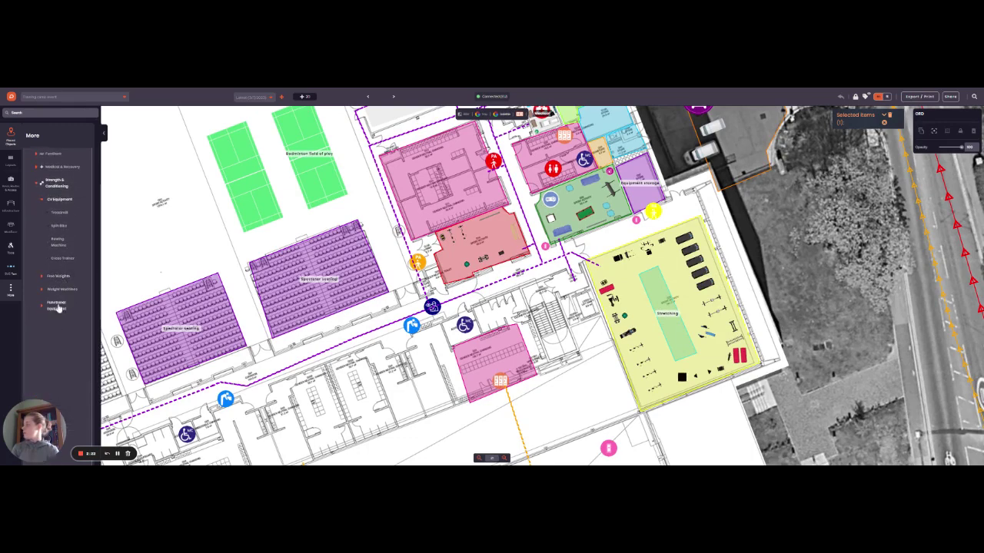
left_click(62, 306)
scroll(78, 279, "up", 5)
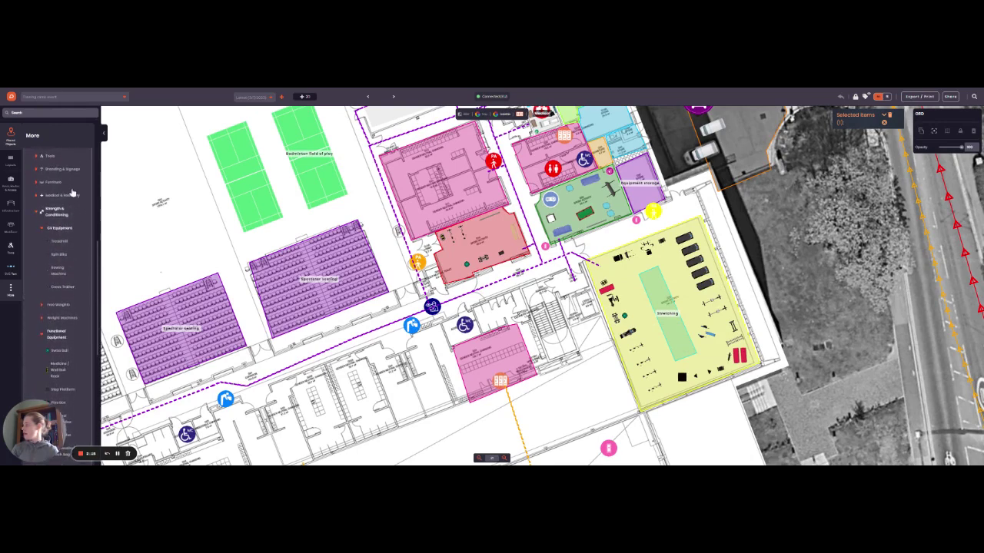
scroll(75, 212, "up", 5)
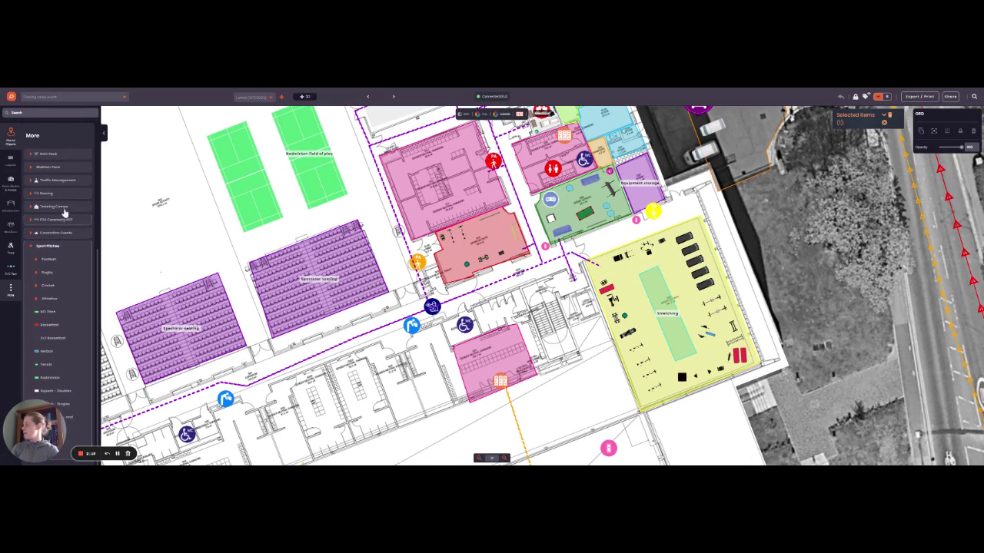
- Reopen the Training Camps categories and list the Medical & Recovery items beside the floor plan
left_click(62, 209)
left_click(62, 306)
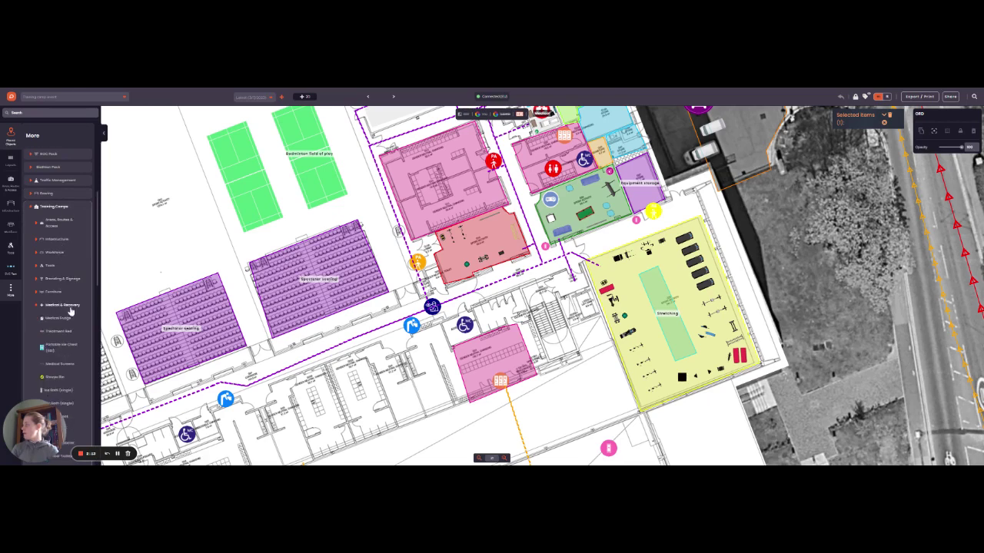
scroll(72, 310, "down", 2)
left_click_drag(541, 110, 548, 156)
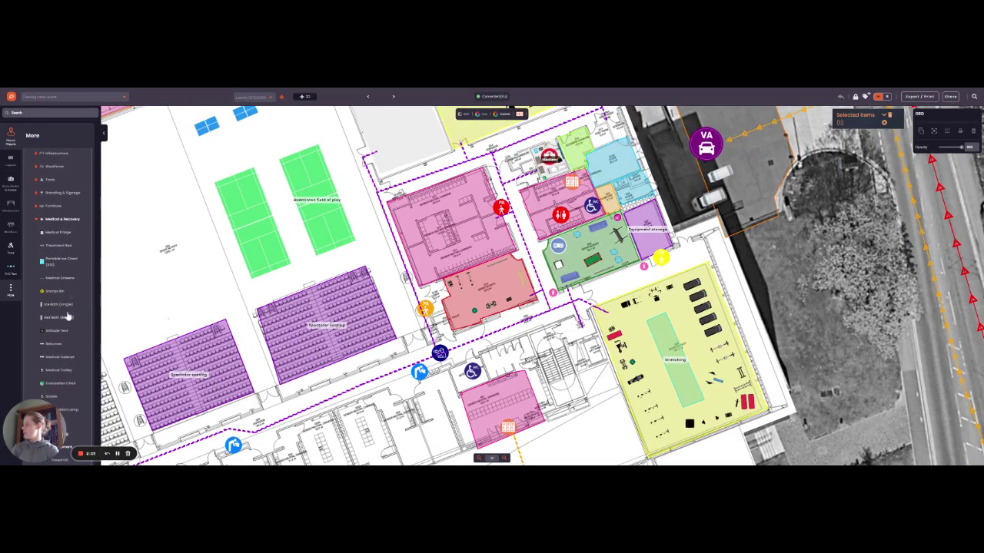
scroll(65, 316, "down", 3)
scroll(33, 268, "up", 4)
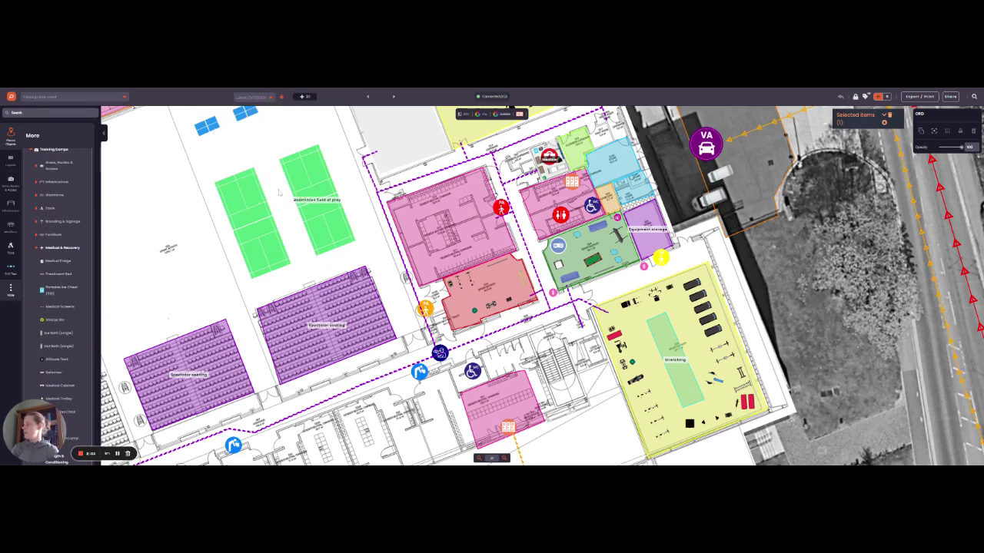
scroll(705, 255, "right", 2)
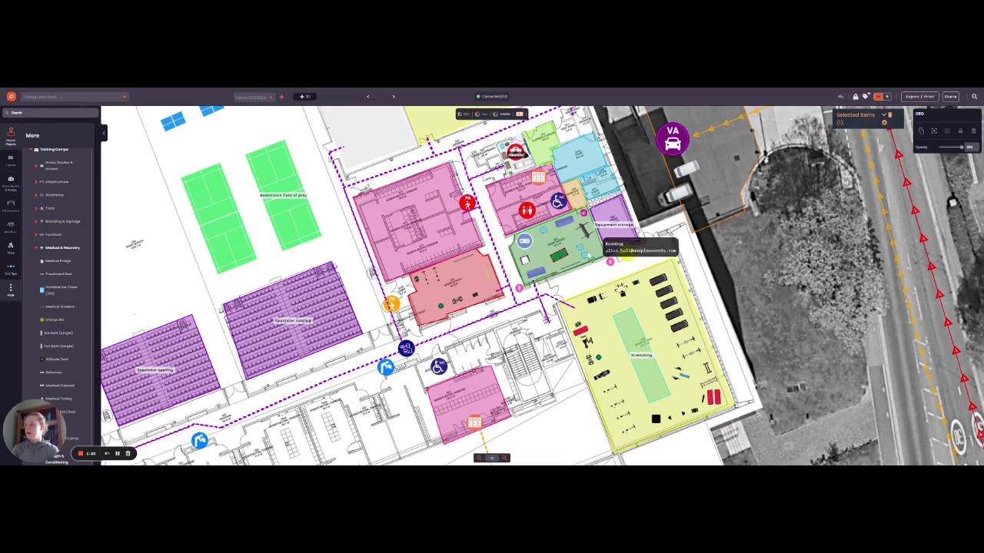
scroll(576, 250, "down", 2)
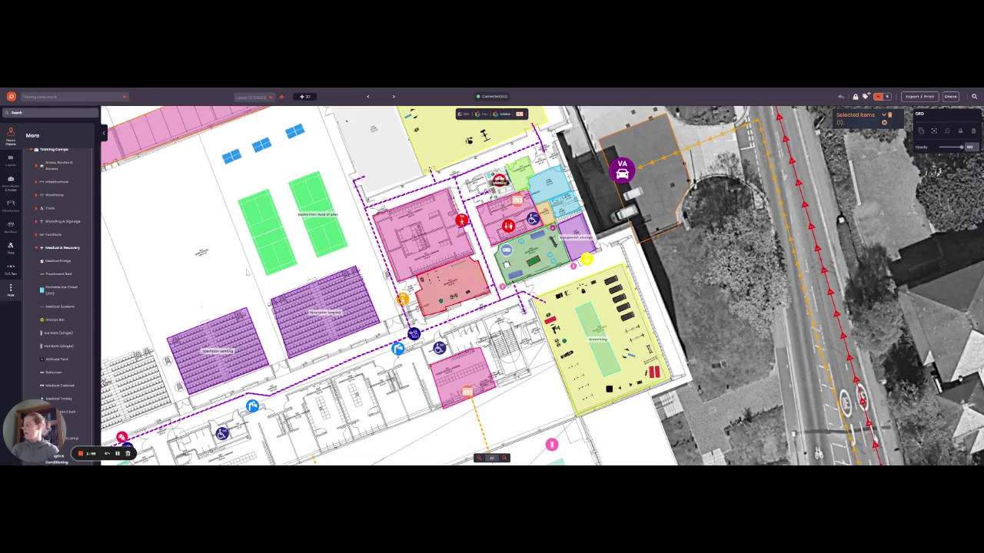
- Expand Branding & Signage and preview the Feather Flag beside the pool, then close it
scroll(689, 293, "down", 5)
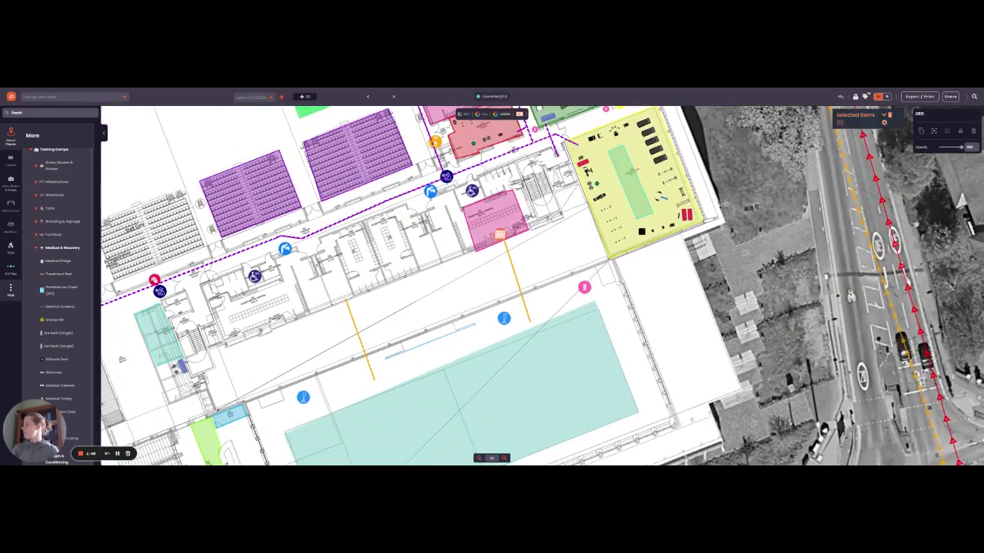
left_click(62, 221)
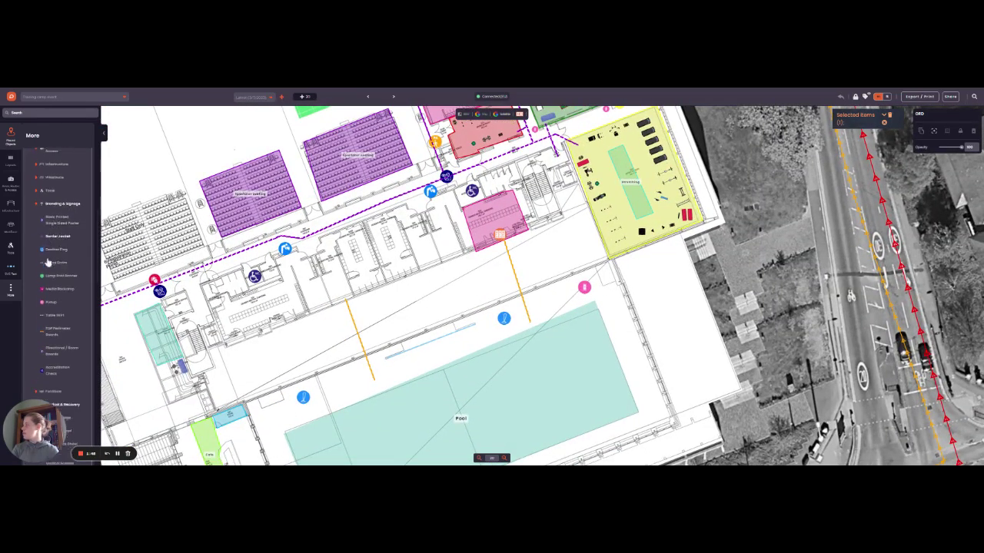
scroll(62, 269, "down", 1)
scroll(542, 285, "down", 3)
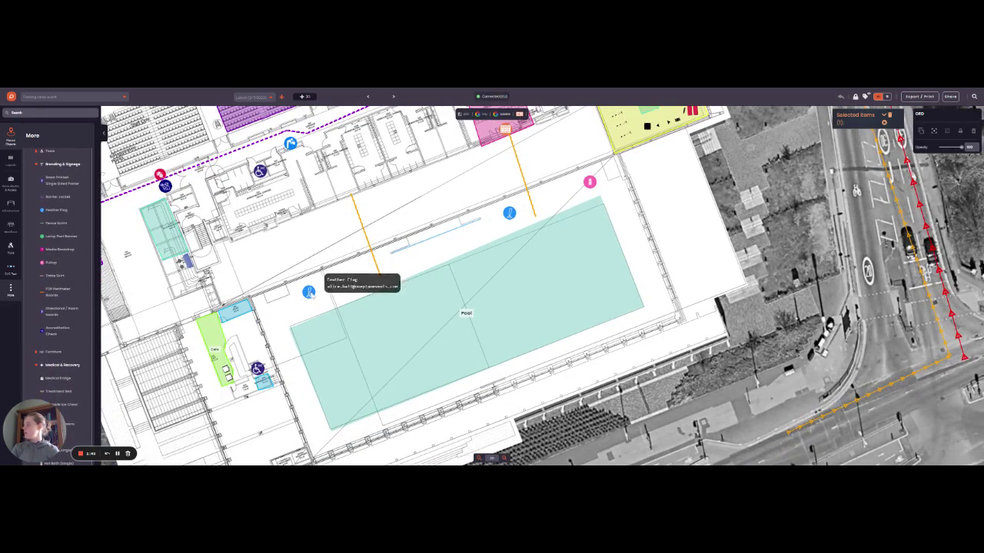
left_click(312, 294)
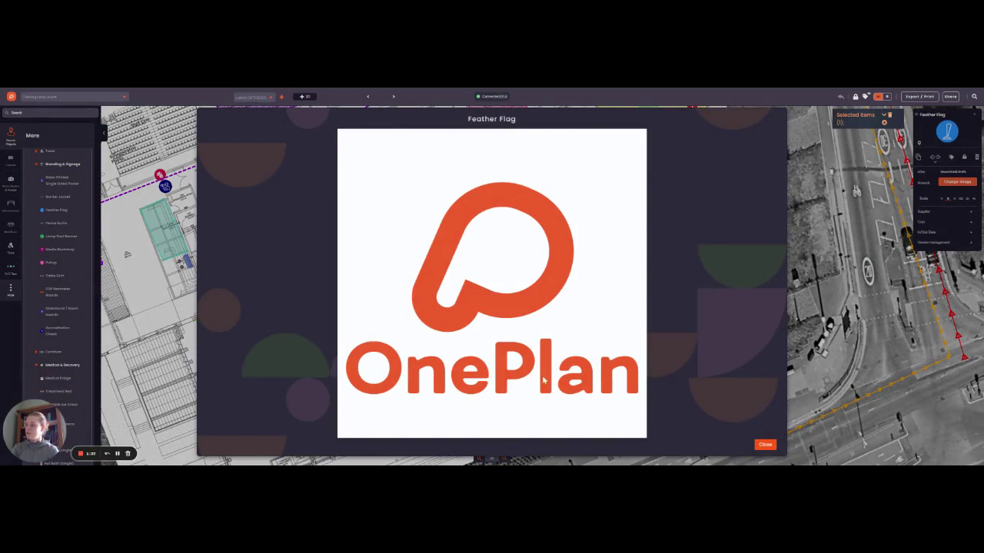
left_click(765, 446)
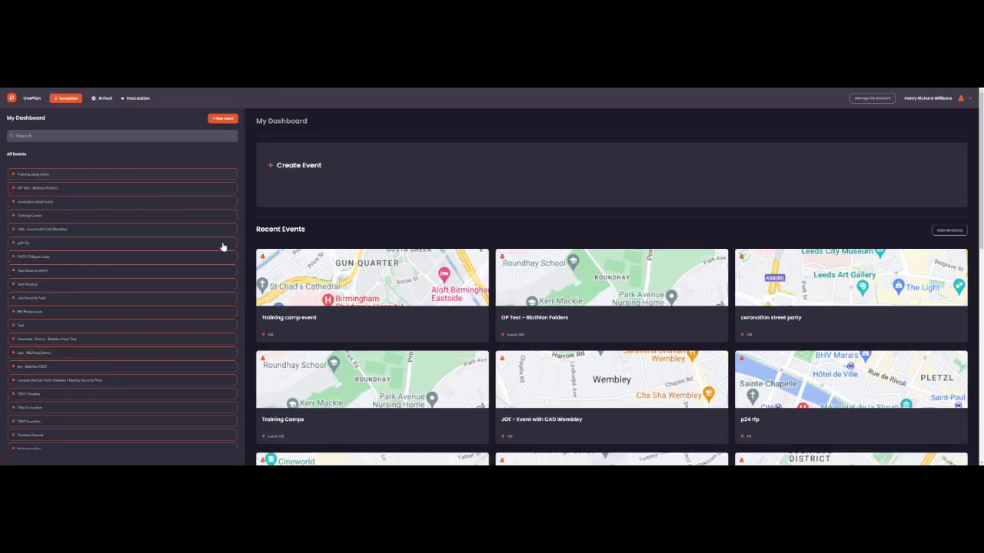
- Create a new training camp event in United Kingdom, entering its name and a location searched as 'Bal'
left_click(302, 170)
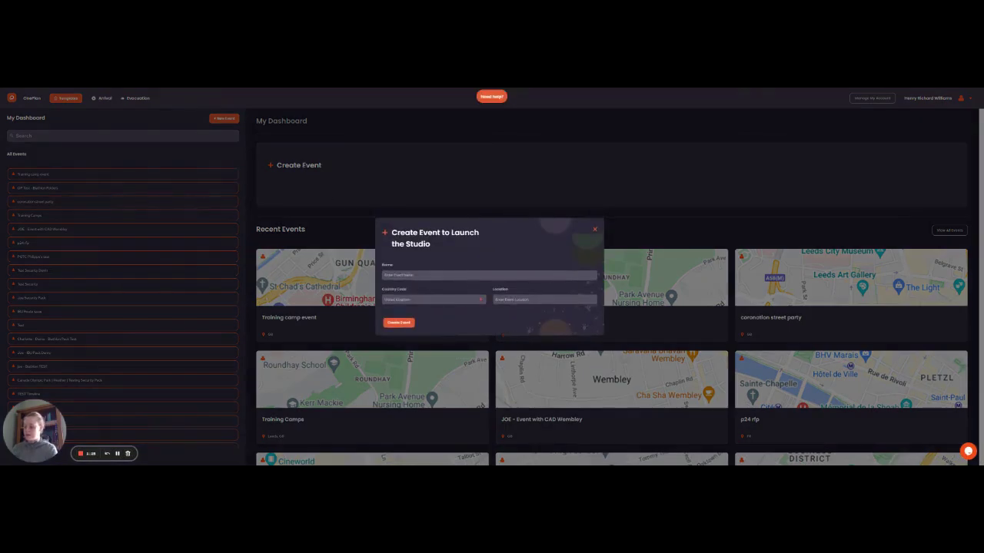
type("Testing")
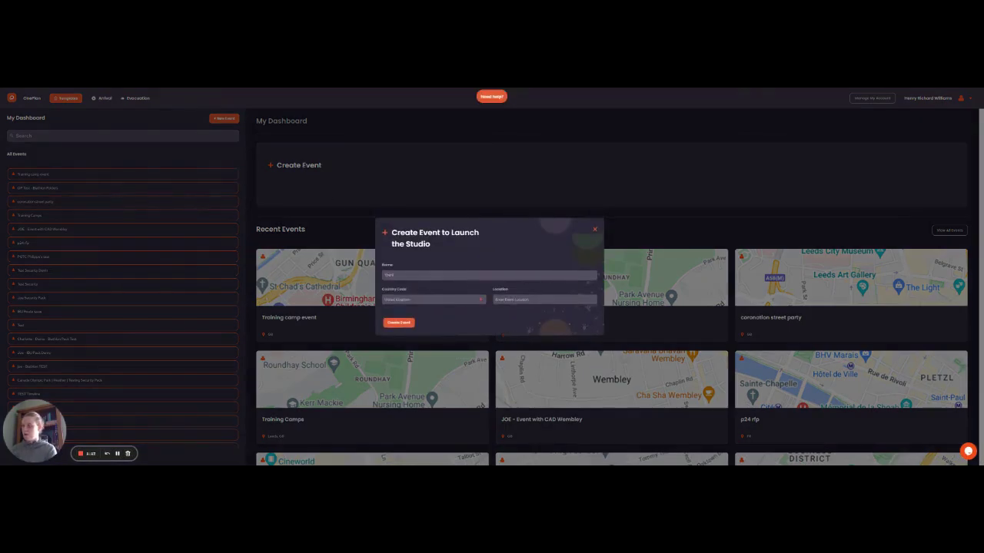
type(" ca")
left_click(544, 299)
type("Bal")
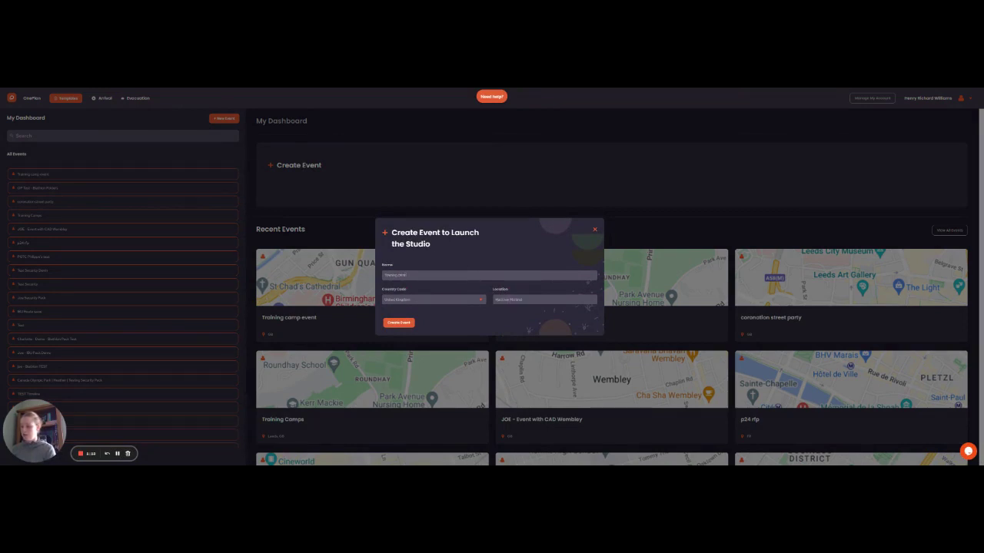
left_click(408, 324)
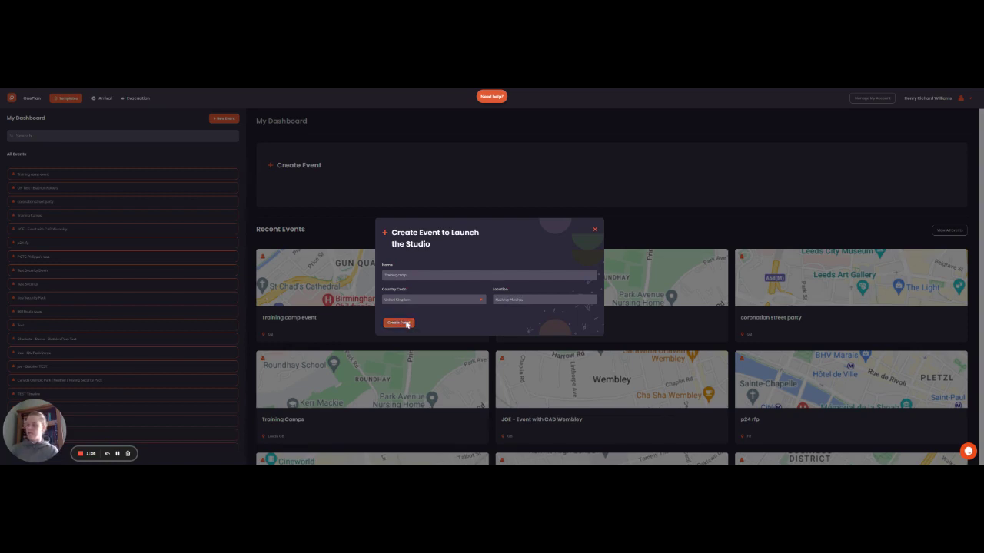